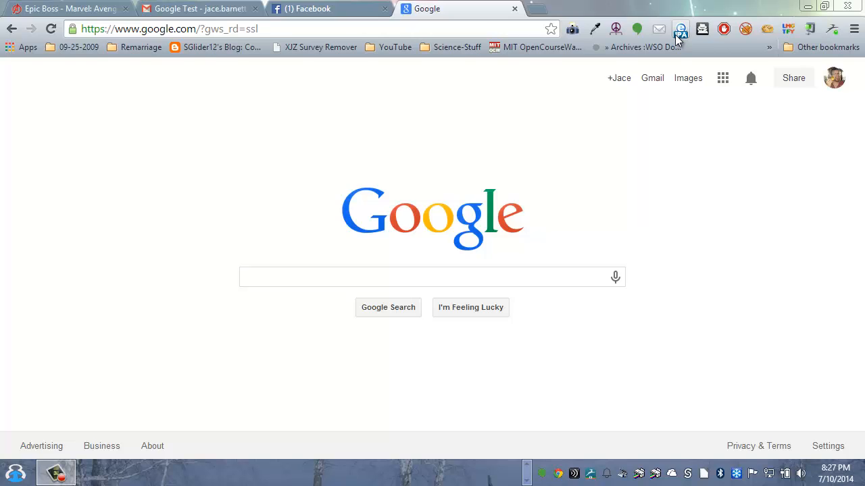
Open the options of the IE Tab Multi extension and keep its AutoURL pattern feature enabled
{"action": "left_click", "coordinate": [393, 30]}
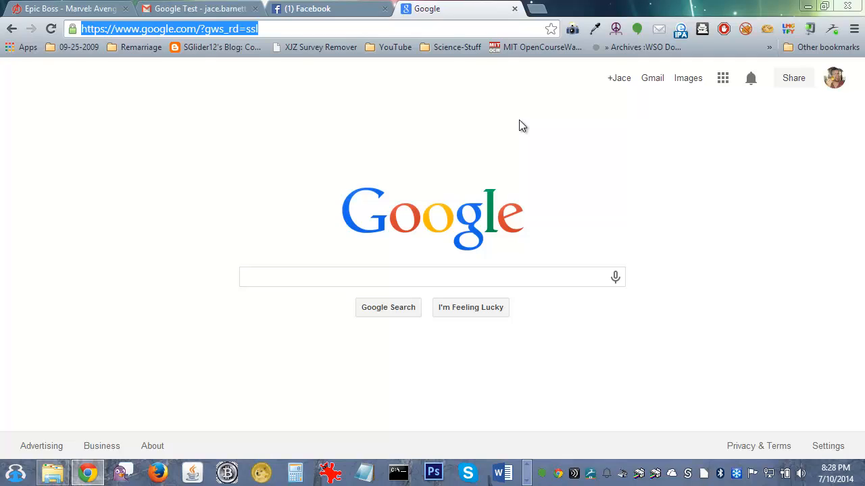
{"action": "right_click", "coordinate": [681, 34]}
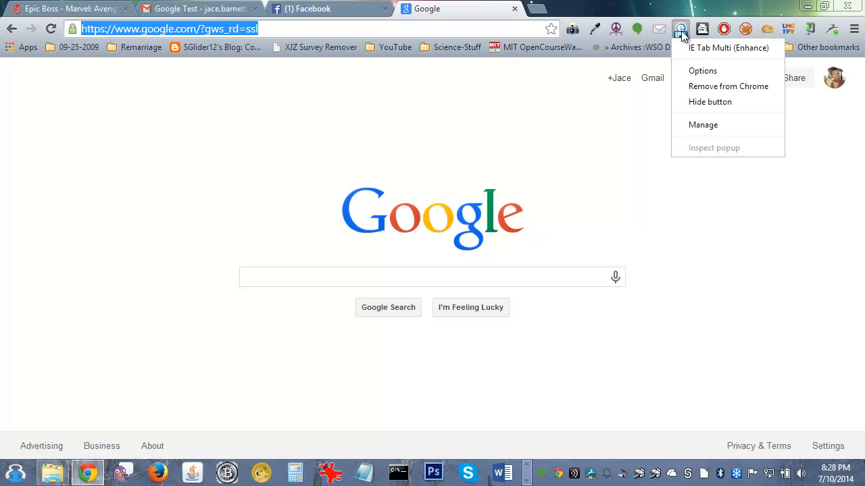
{"action": "left_click", "coordinate": [702, 72]}
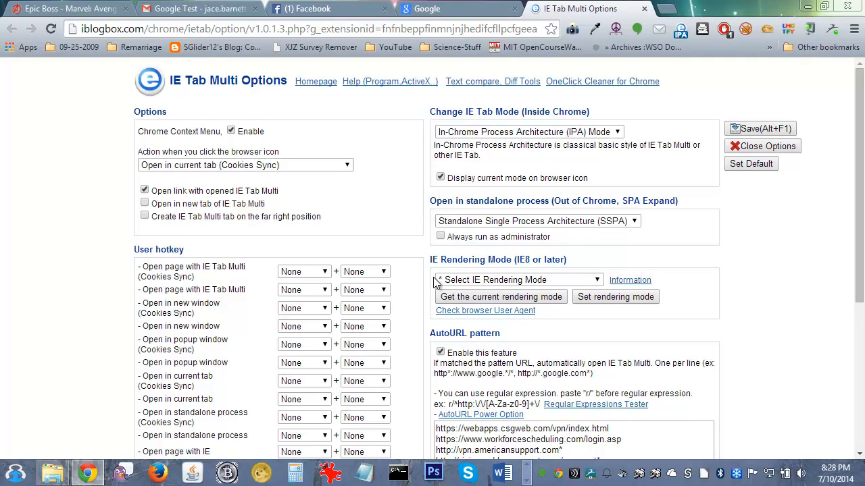
{"action": "left_click_drag", "start_coordinate": [431, 333], "coordinate": [514, 336]}
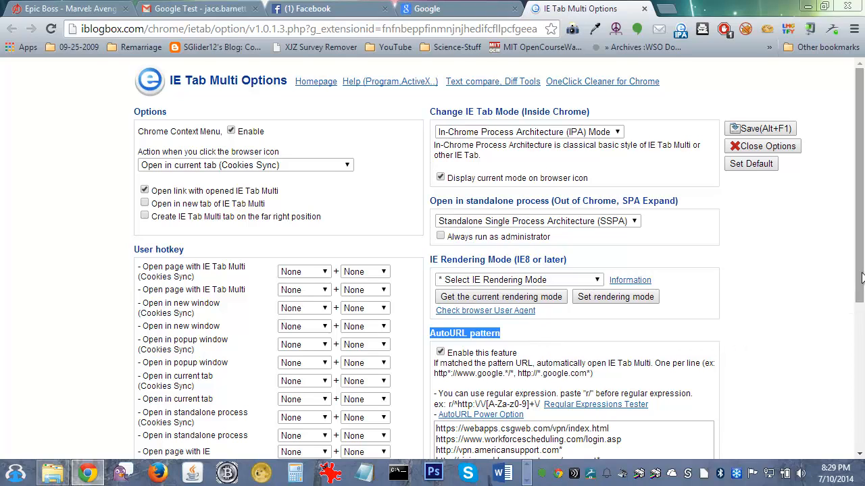
{"action": "left_click_drag", "start_coordinate": [861, 282], "coordinate": [859, 335]}
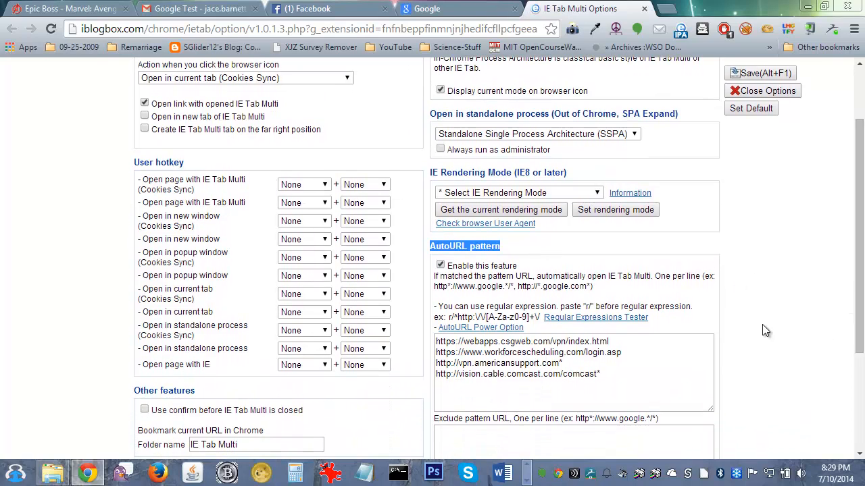
{"action": "left_click", "coordinate": [440, 265]}
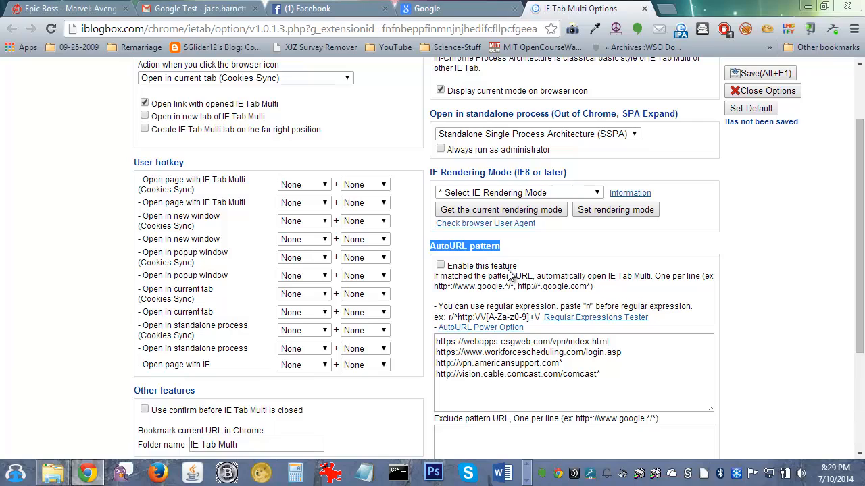
{"action": "left_click", "coordinate": [440, 265]}
Add the wildcard pattern http*://*.google.com* on a new line at the end of the AutoURL pattern list
{"action": "left_click", "coordinate": [613, 373]}
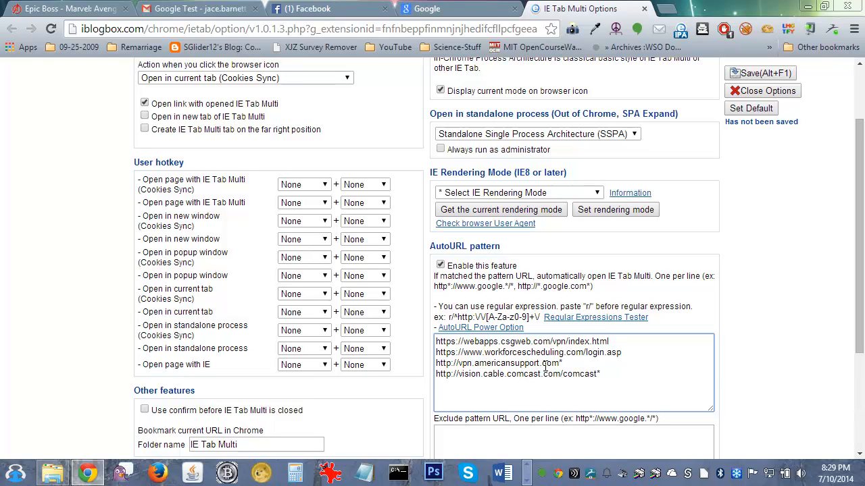
{"action": "left_click_drag", "start_coordinate": [604, 374], "coordinate": [553, 365]}
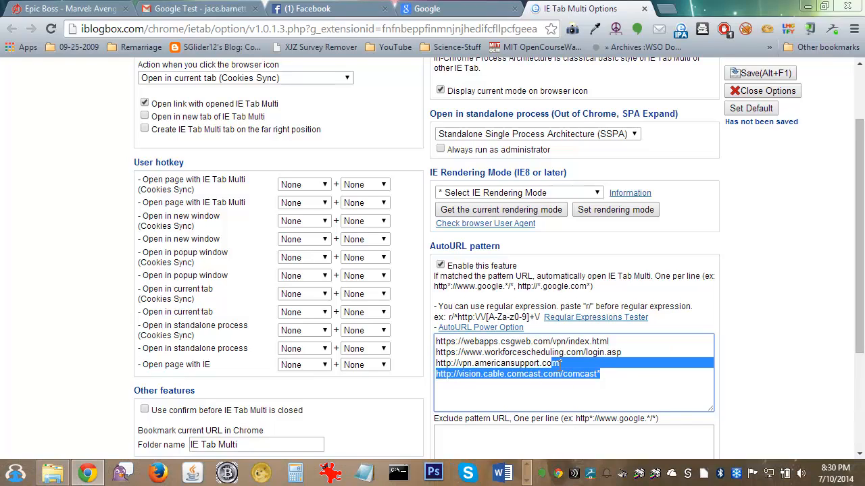
{"action": "left_click", "coordinate": [616, 374]}
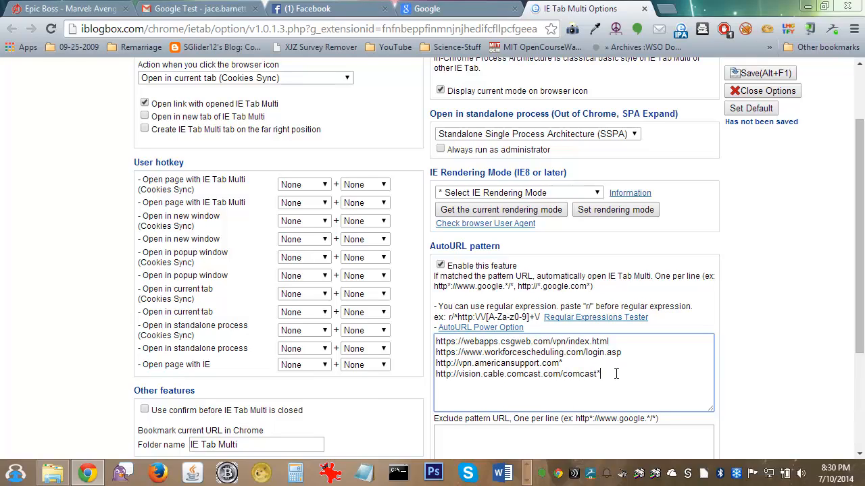
{"action": "key", "text": "Return"}
{"action": "key", "text": "Return"}
{"action": "type", "text": "http"}
{"action": "type", "text": "*"}
{"action": "type", "text": "://"}
{"action": "type", "text": "*"}
{"action": "type", "text": ".google.com"}
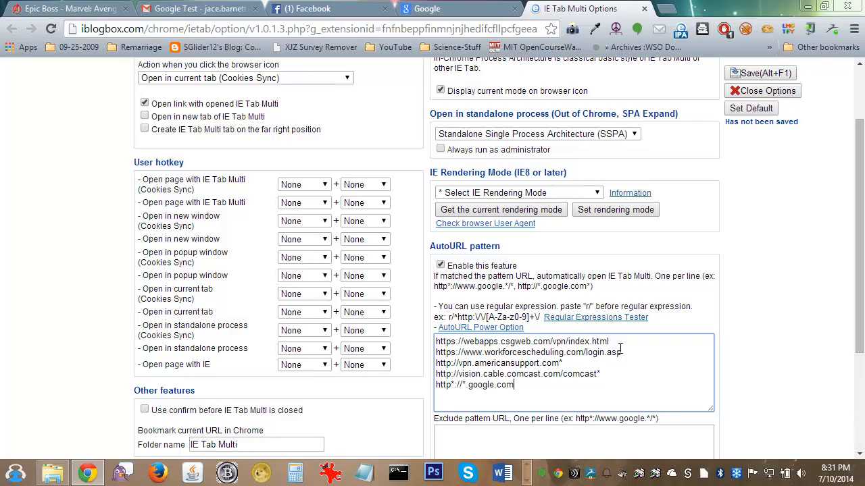
{"action": "type", "text": "*"}
{"action": "key", "text": "Return"}
{"action": "type", "text": "h"}
{"action": "key", "text": "BackSpace"}
{"action": "key", "text": "BackSpace"}
{"action": "key", "text": "Return"}
{"action": "type", "text": "http://www.google.com "}
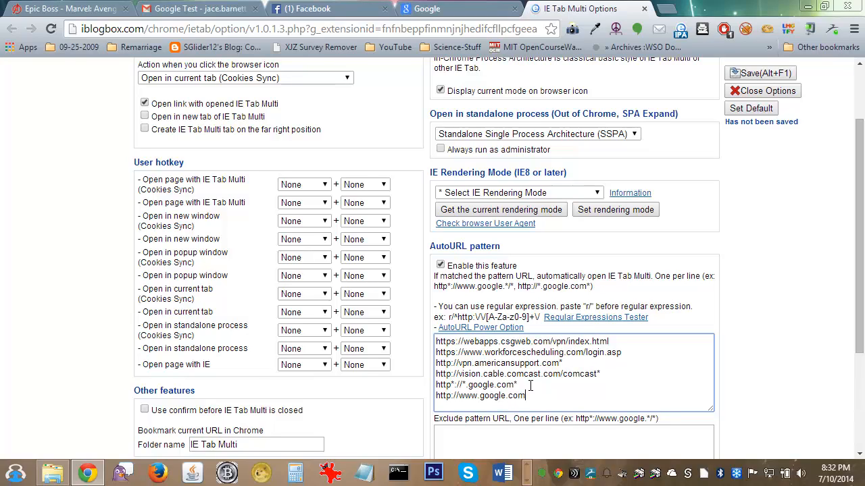
{"action": "type", "text": "https://www.google.com"}
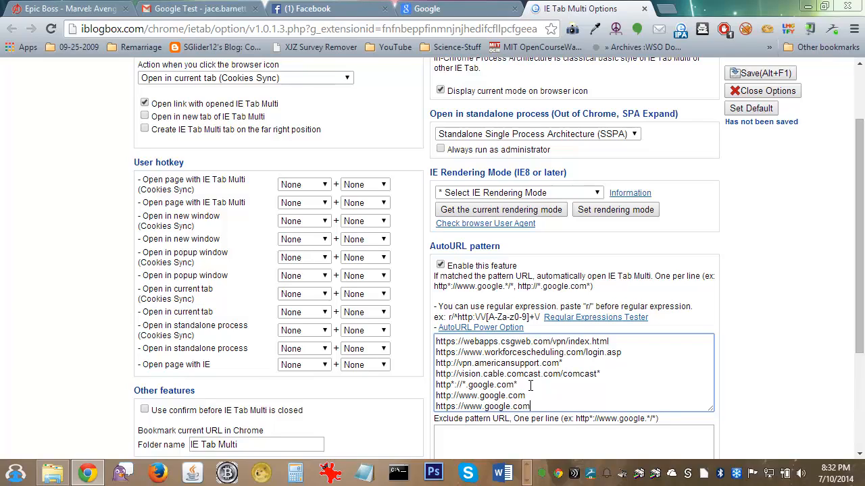
{"action": "key", "text": "Return"}
{"action": "type", "text": "htt"}
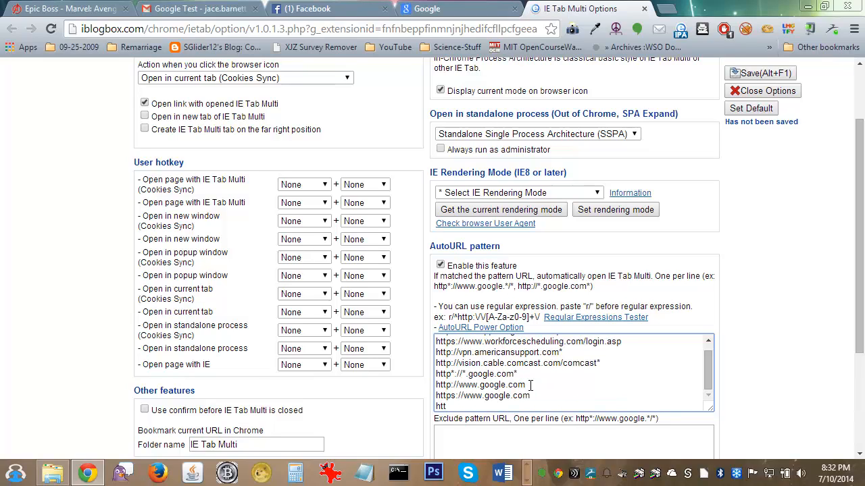
{"action": "type", "text": "p://google.com"}
{"action": "key", "text": "Return"}
{"action": "type", "text": "htt"}
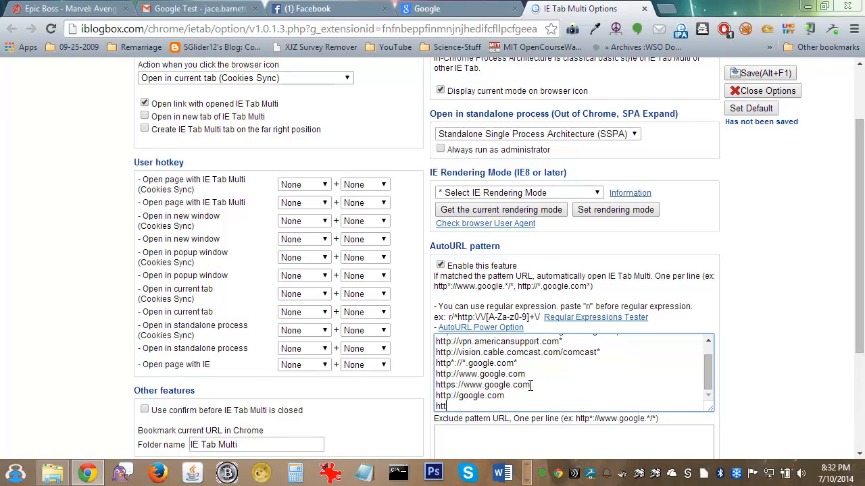
{"action": "type", "text": "ps://google.com"}
Delete the four explicit Google addresses beneath the wildcard pattern
{"action": "left_click_drag", "start_coordinate": [513, 405], "coordinate": [435, 374]}
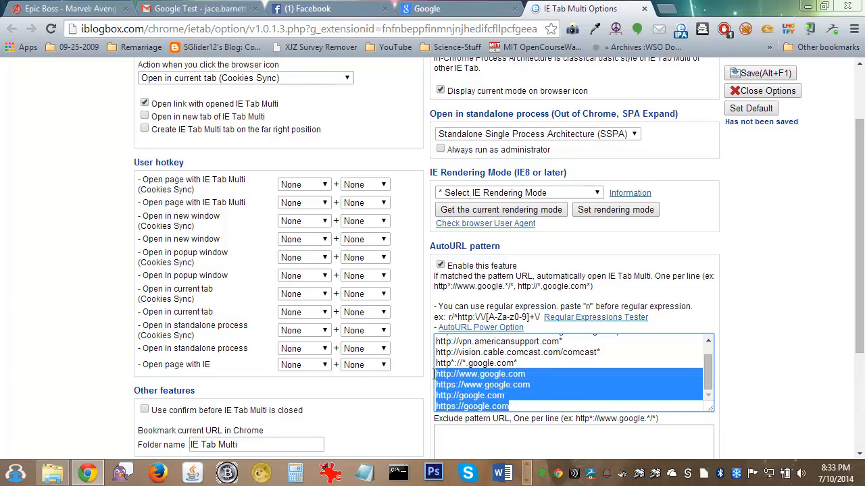
{"action": "key", "text": "BackSpace"}
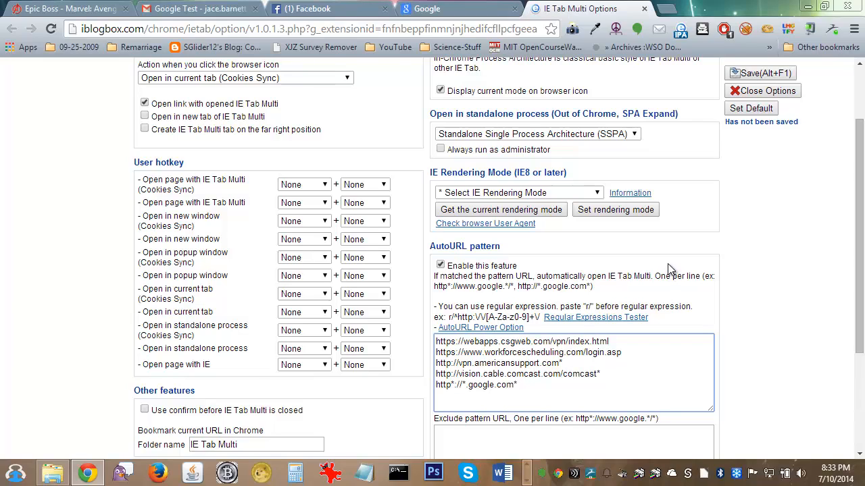
Save the IE Tab Multi options and close the options page
{"action": "left_click", "coordinate": [746, 76]}
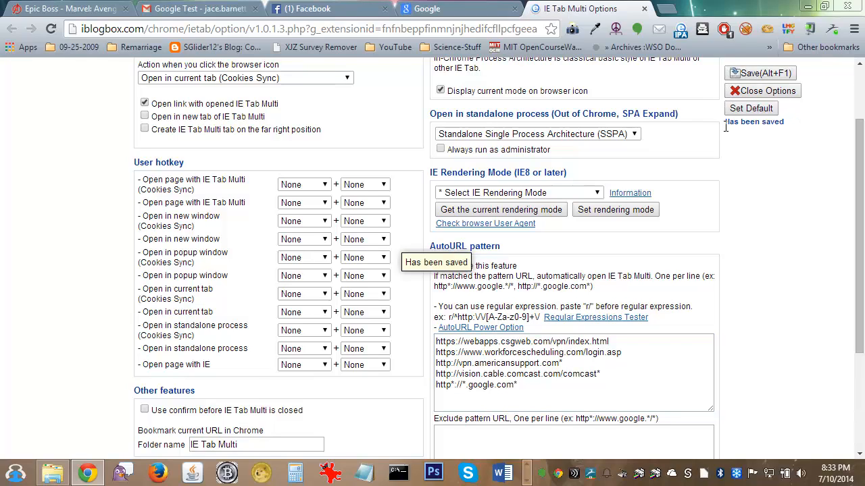
{"action": "left_click_drag", "start_coordinate": [725, 126], "coordinate": [798, 129]}
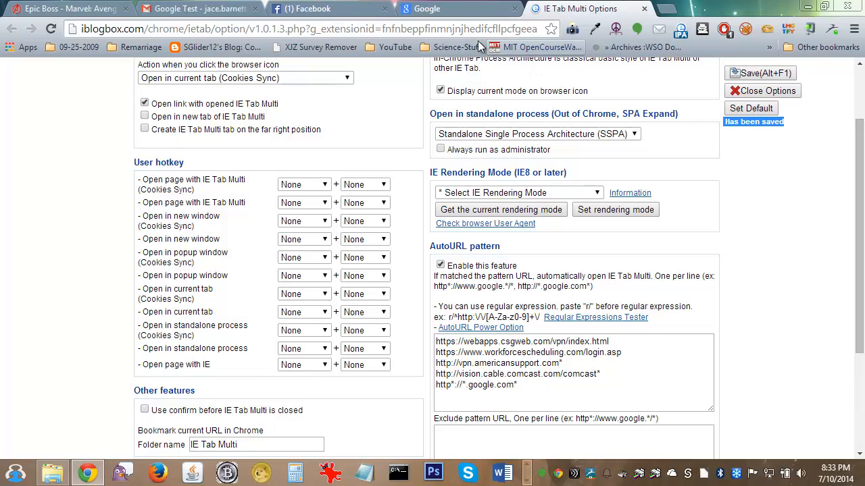
{"action": "left_click", "coordinate": [644, 9]}
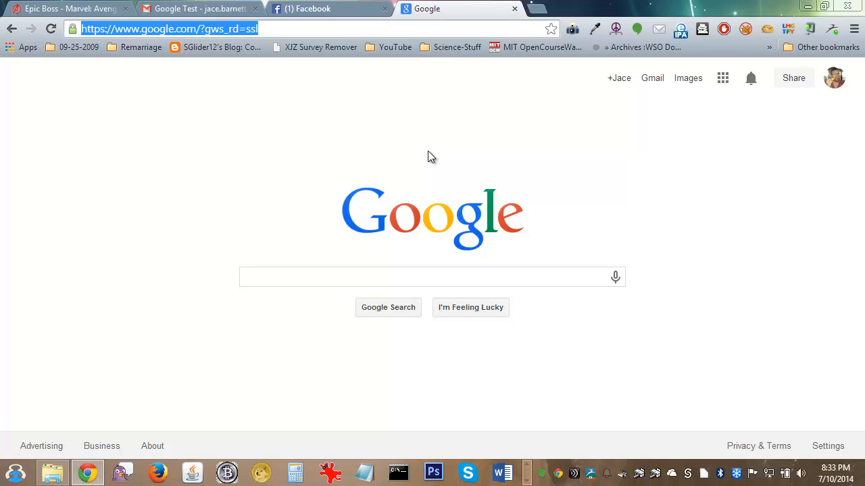
{"action": "left_click", "coordinate": [50, 29]}
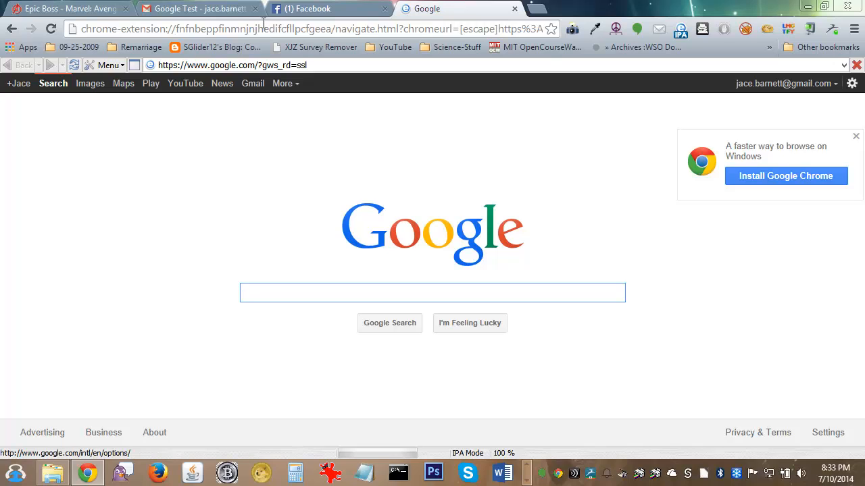
{"action": "left_click", "coordinate": [213, 11]}
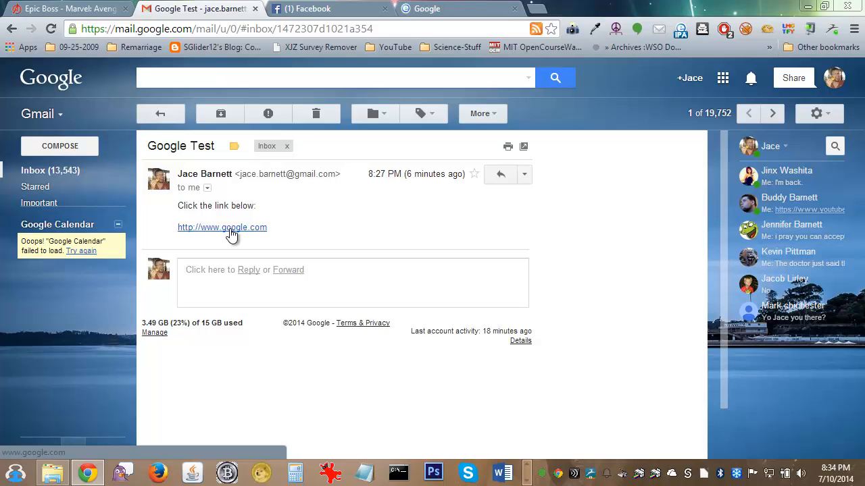
{"action": "left_click", "coordinate": [230, 231]}
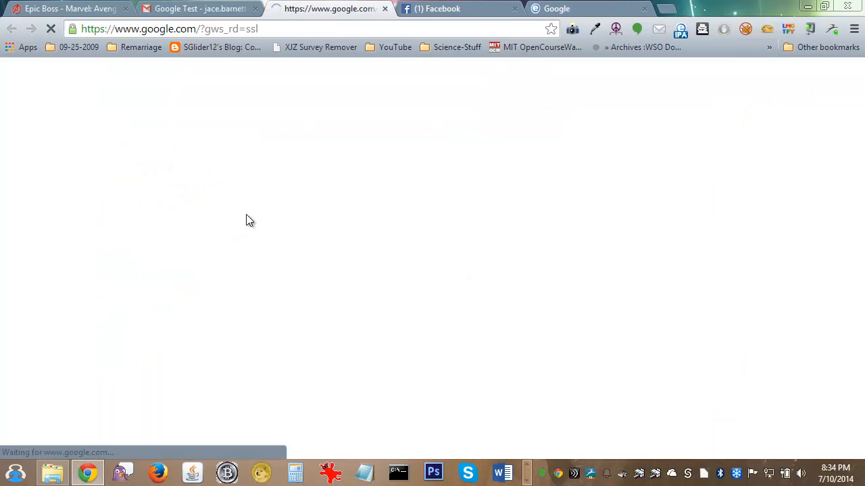